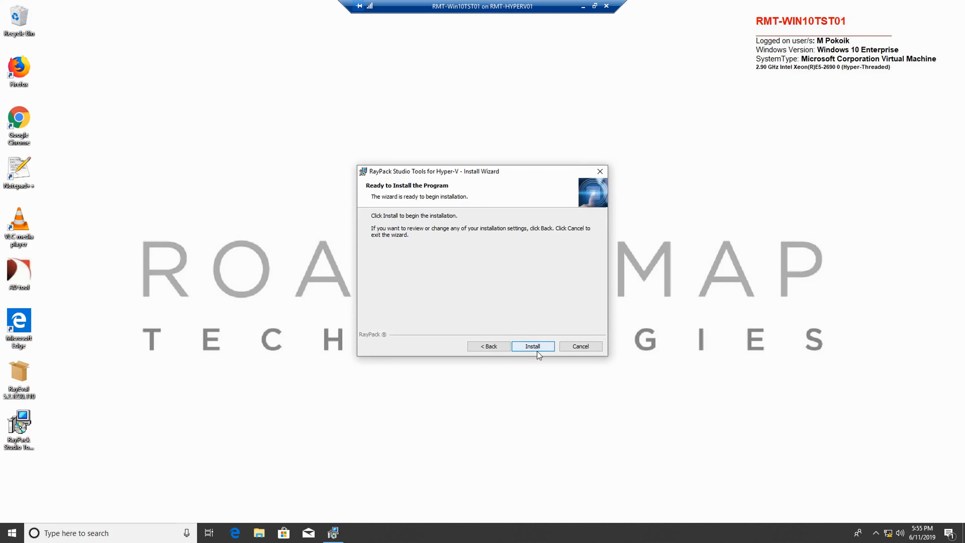
Install RayPack Studio Tools for Hyper-V, allow it to make changes to the device, and finish the wizard.
click(535, 347)
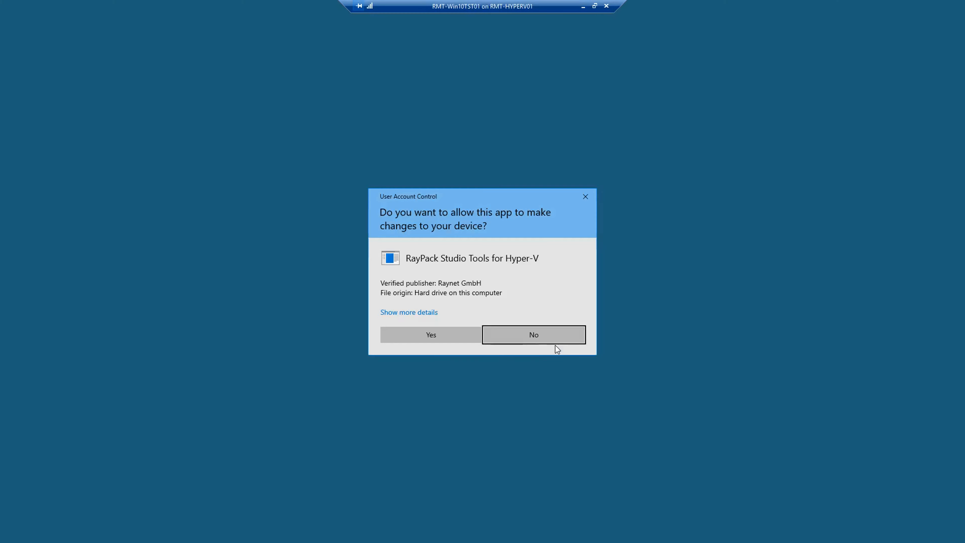
click(452, 339)
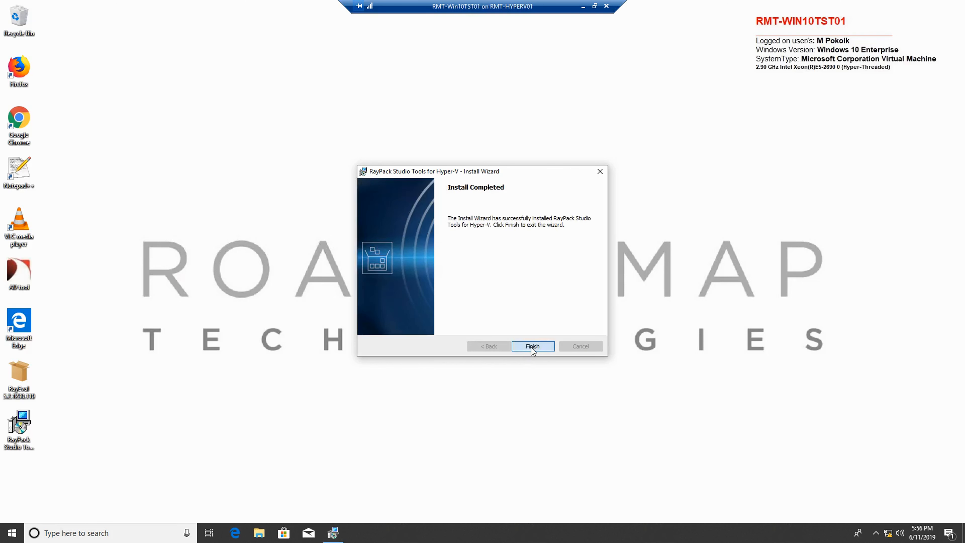
click(530, 347)
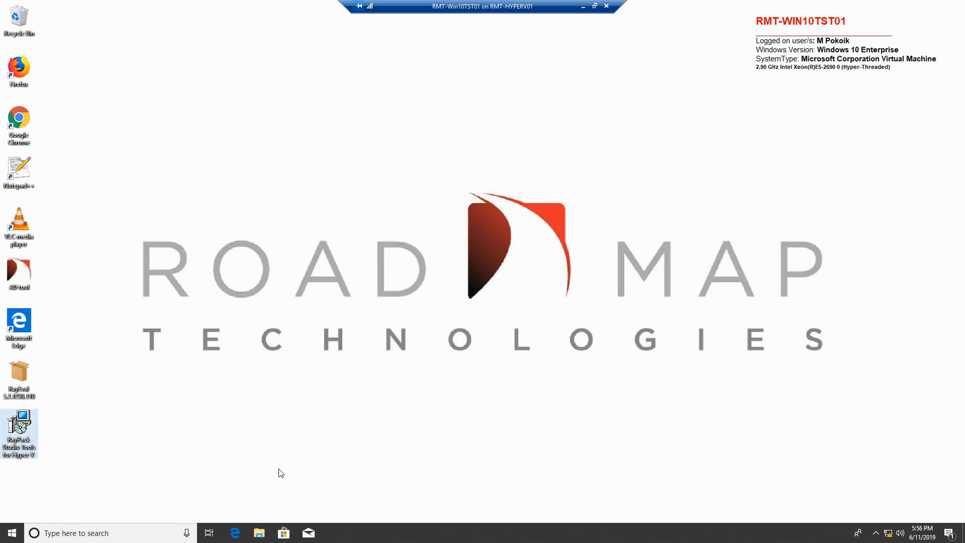
click(303, 352)
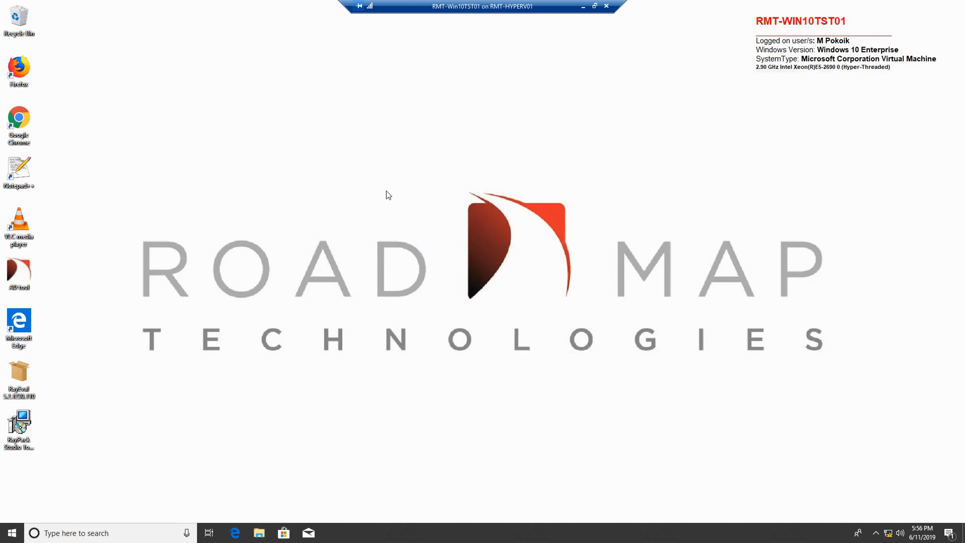
Open the network share \\rmt-hyperv01\C$ in File Explorer to check access to the Hyper-V host.
key(super+e)
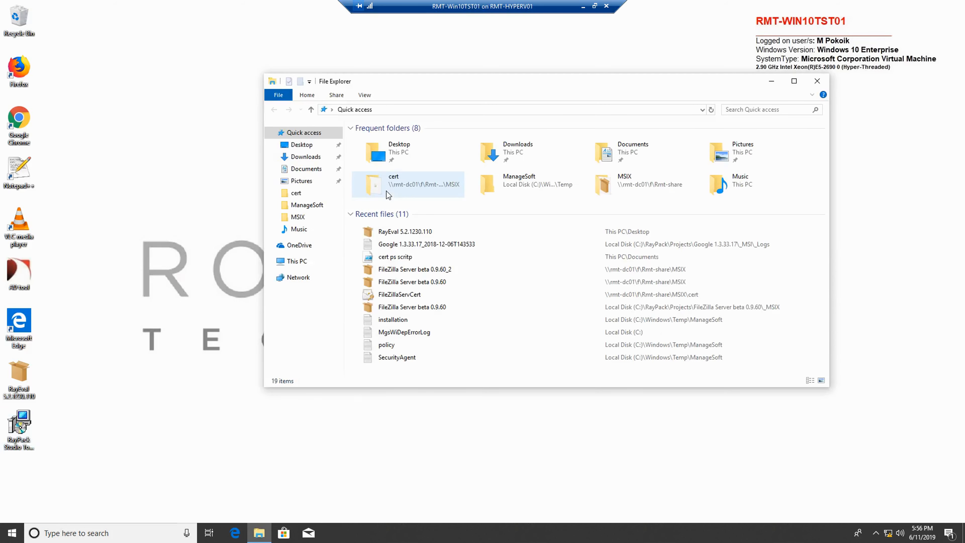
click(397, 111)
text(\\rmt)
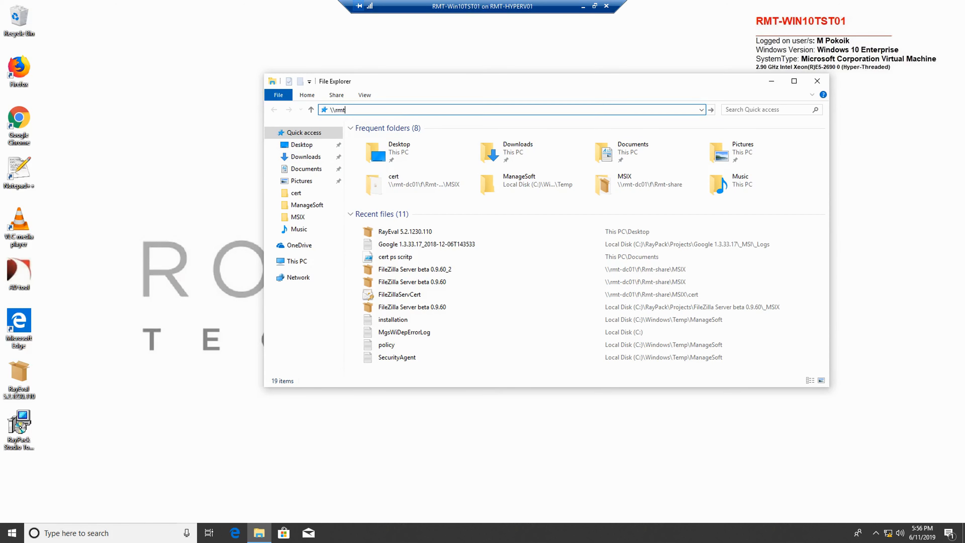
text(-hyperv01\)
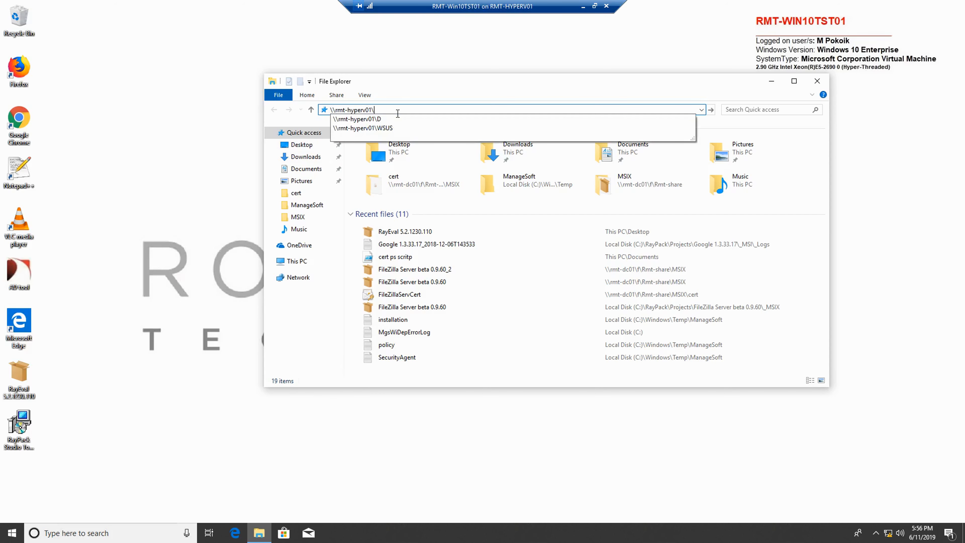
text(C$)
key(Return)
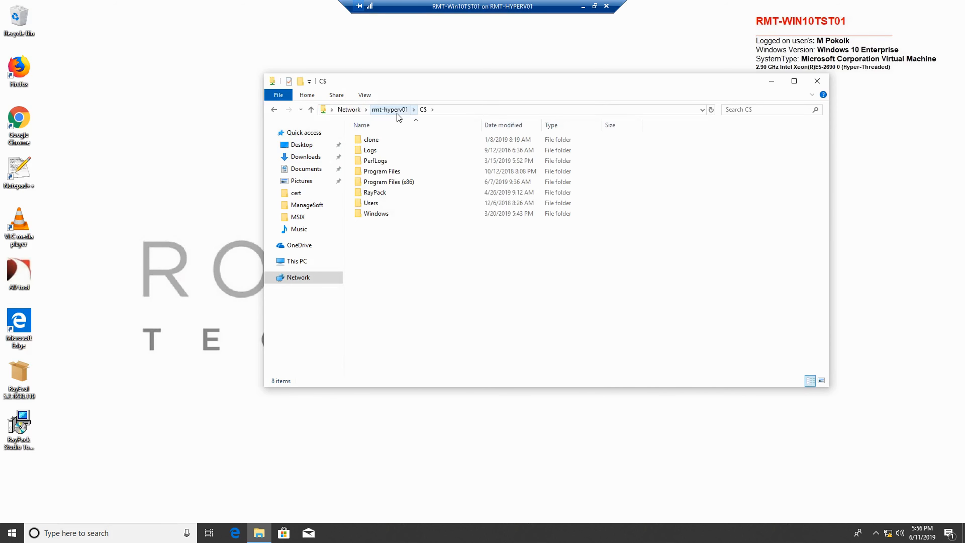
Search for cmd and open Command Prompt.
key(super)
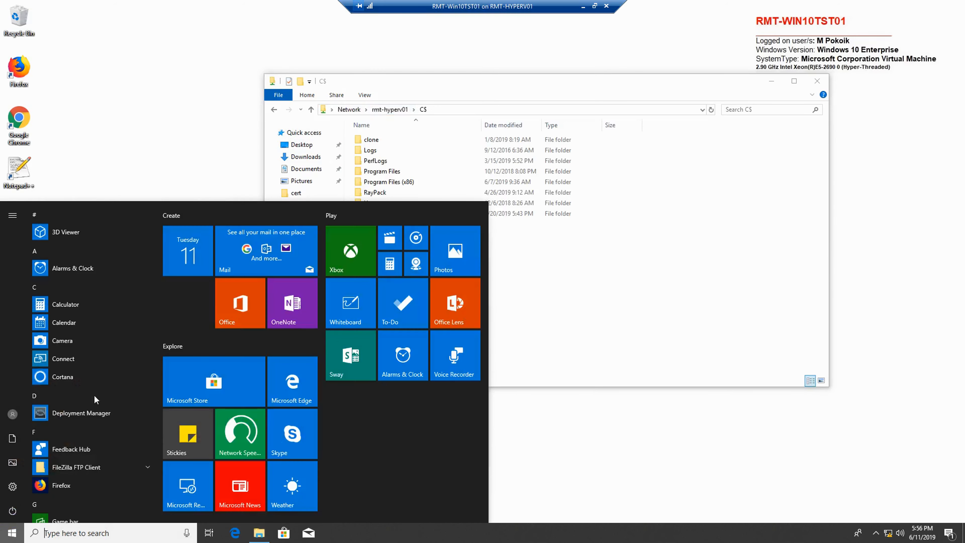
text(cmd)
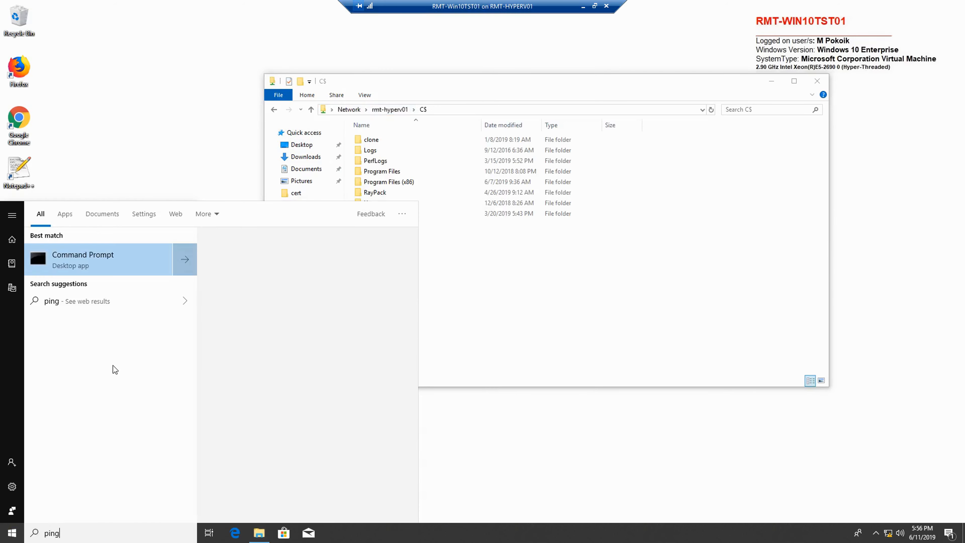
key(BackSpace)
key(BackSpace)
key(BackSpace)
text(cmd)
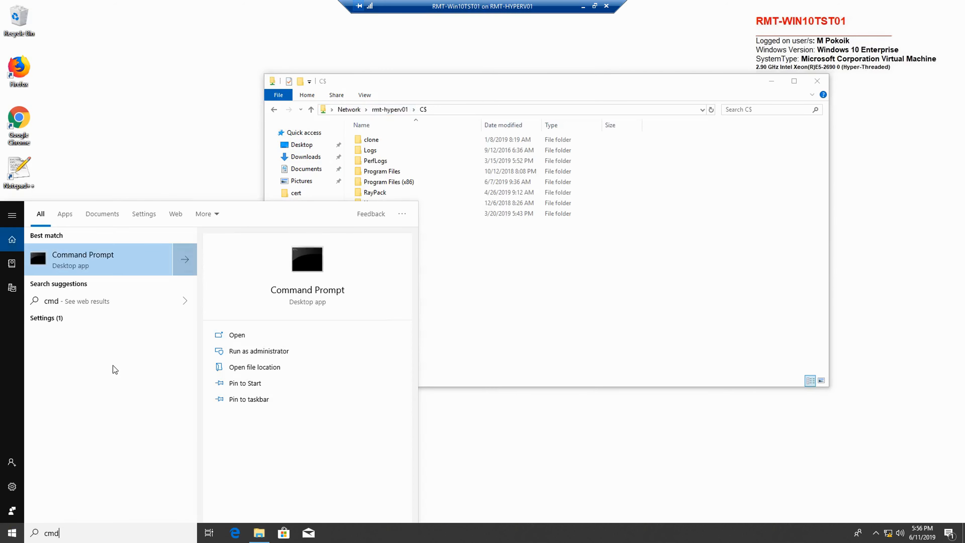
key(Return)
Ping the Hyper-V host rmt-hyperv01 to test the network connection.
text(ping)
key(BackSpace)
text(hyperv)
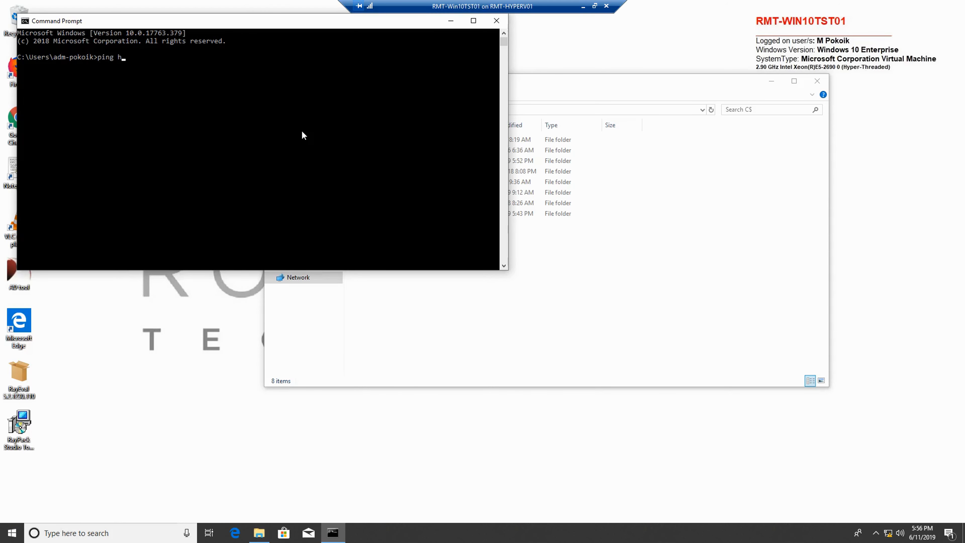
key(BackSpace)
key(BackSpace)
key(BackSpace)
key(BackSpace)
key(BackSpace)
key(BackSpace)
text(rmt-hpy)
key(BackSpace)
key(BackSpace)
text(yperv01)
key(Return)
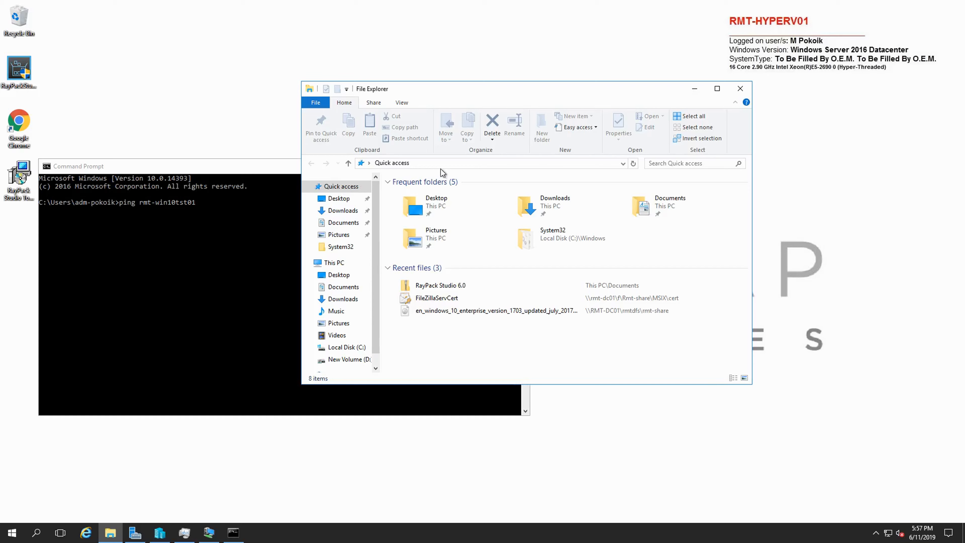
On the Hyper-V host, browse to \\rmt-win10tst01\C$ and run the ping to rmt-win10tst01.
click(425, 163)
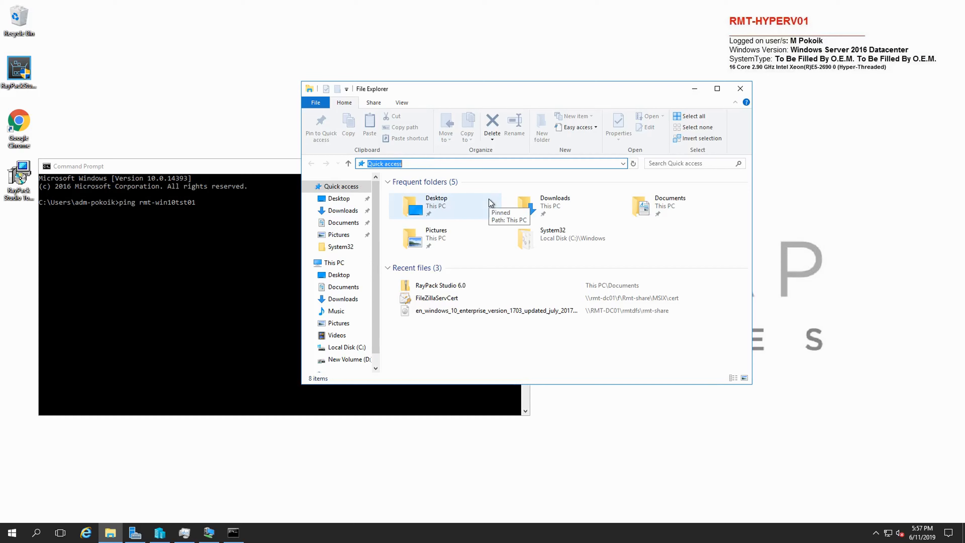
text(\\)
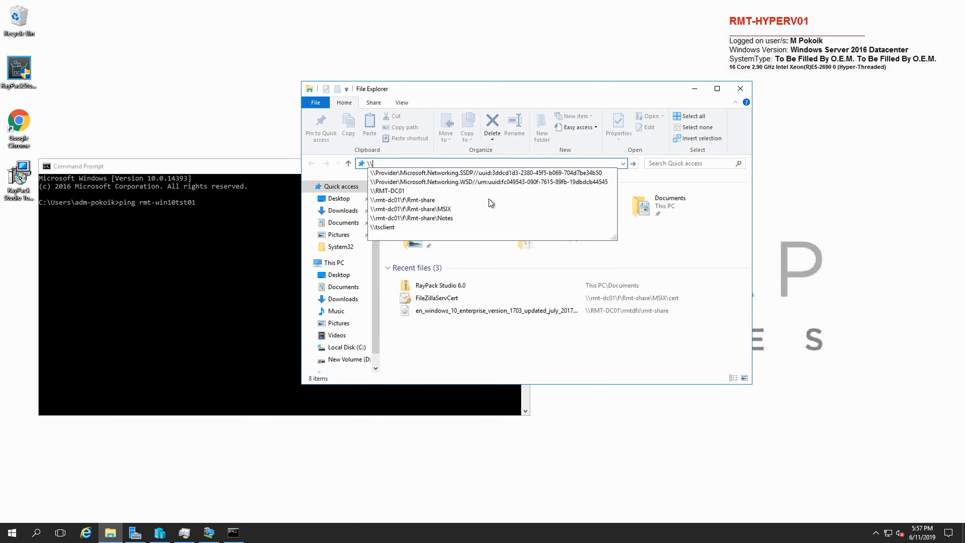
text(rmt-win)
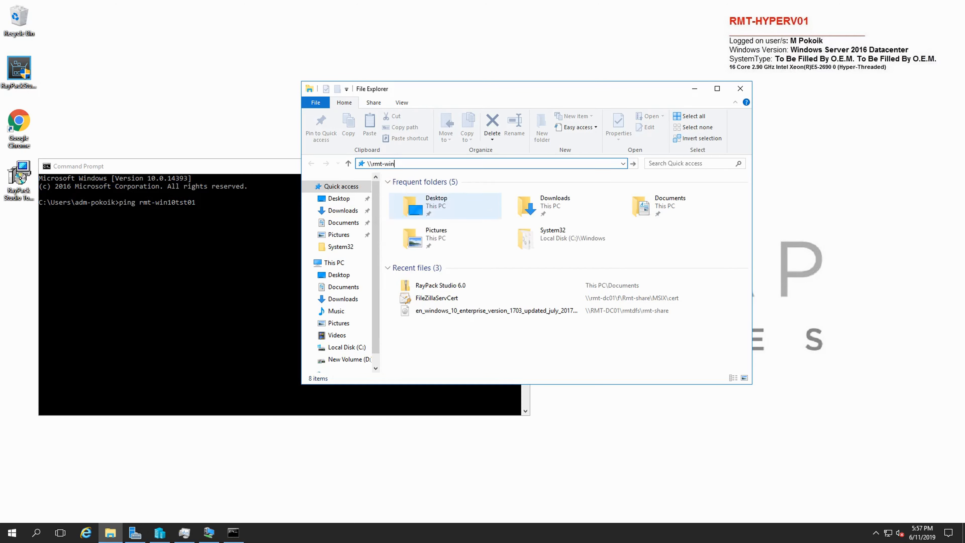
text(10tst01\C$)
key(Return)
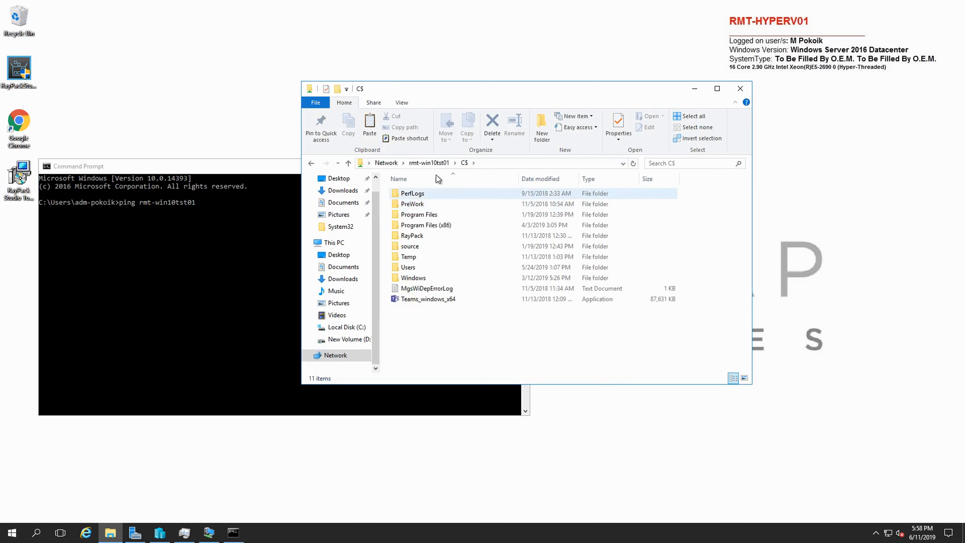
click(238, 207)
key(Return)
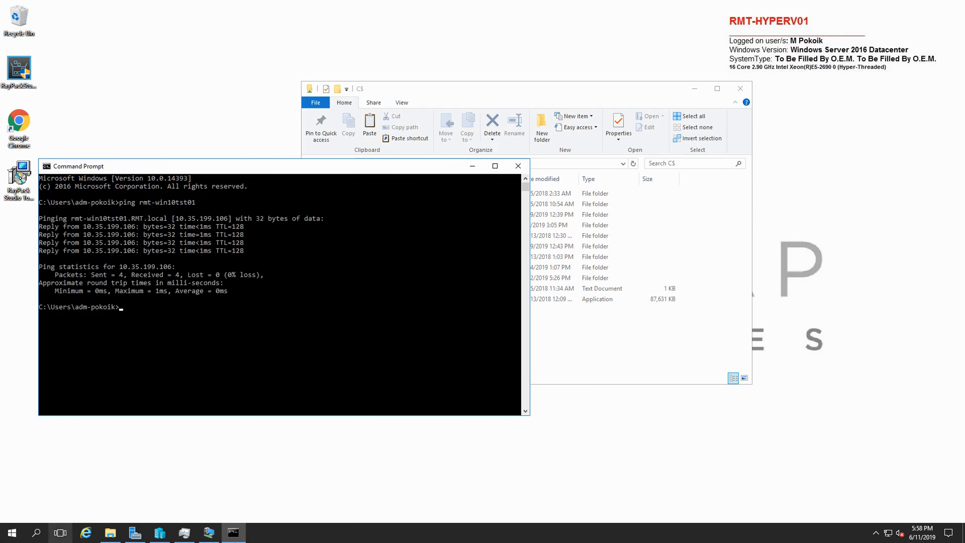
Switch to RayPack and add a new Hyper-V machine in the virtual machines settings.
click(11, 532)
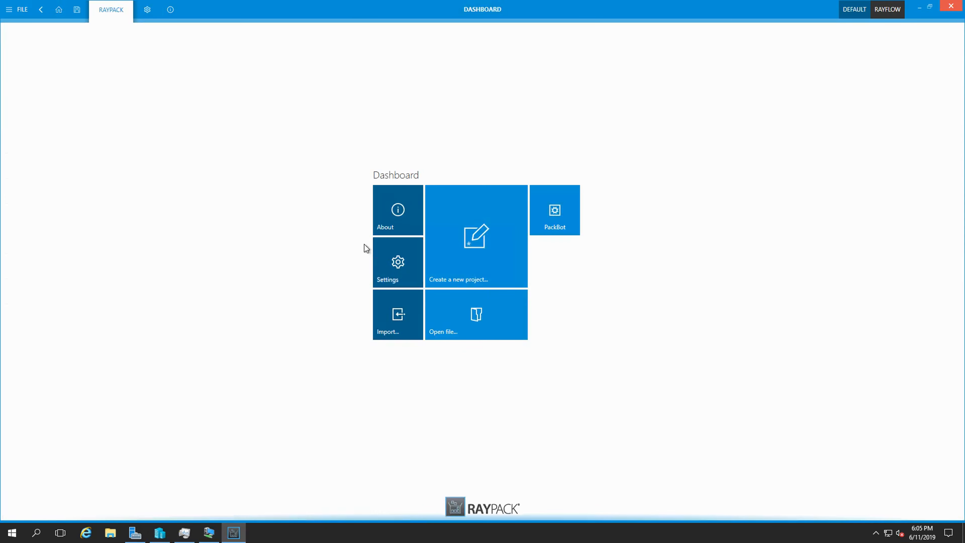
click(377, 254)
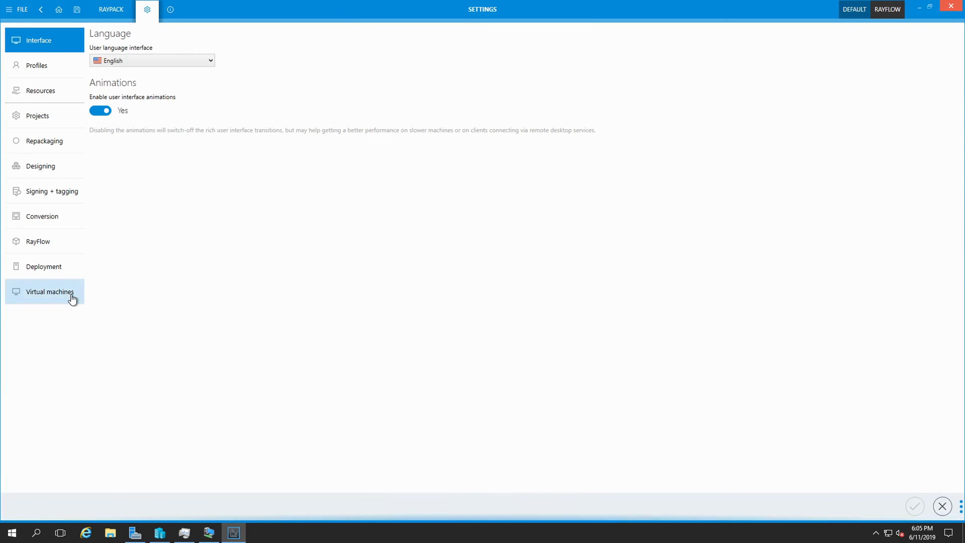
click(72, 299)
click(108, 44)
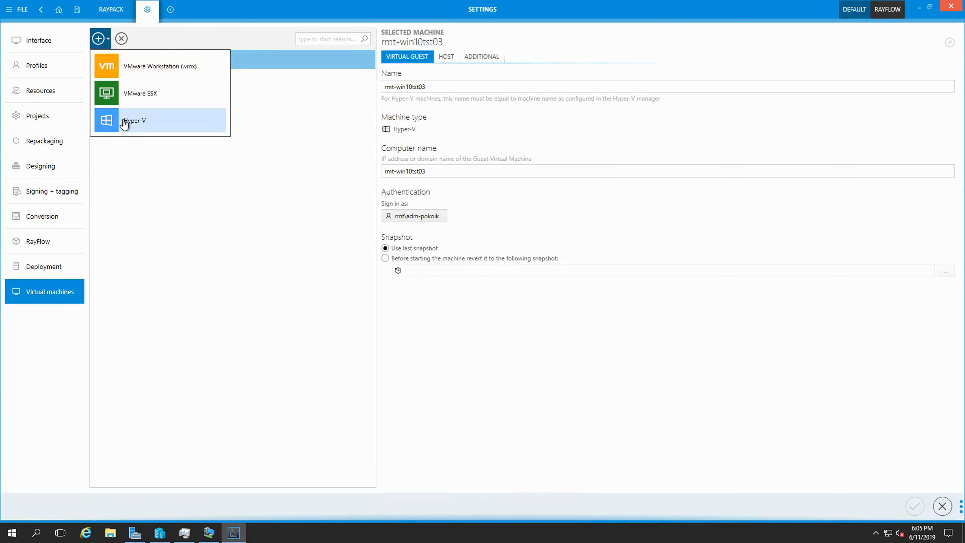
click(124, 121)
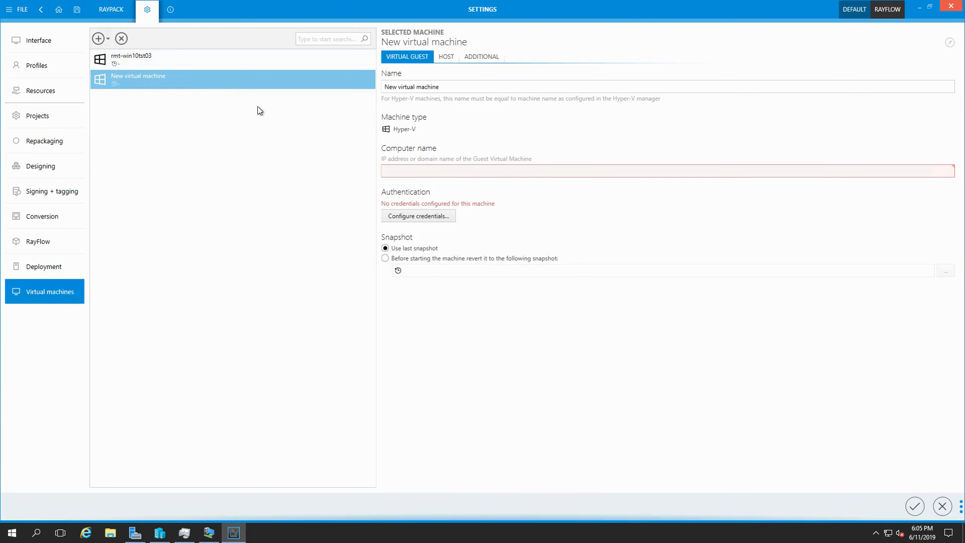
Set both the name and the computer name of the new virtual machine to rmt-win10tst01.
drag(450, 88, 333, 91)
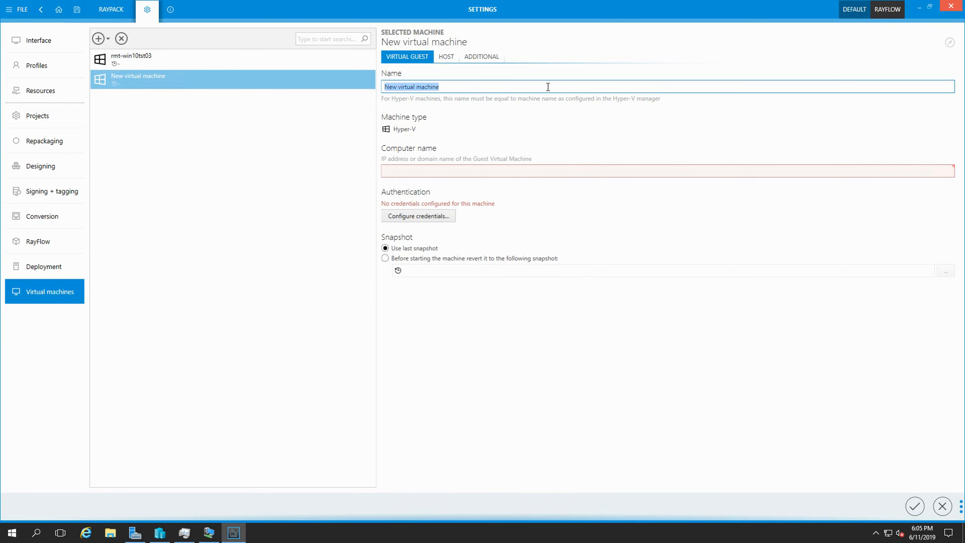
text(rmt-)
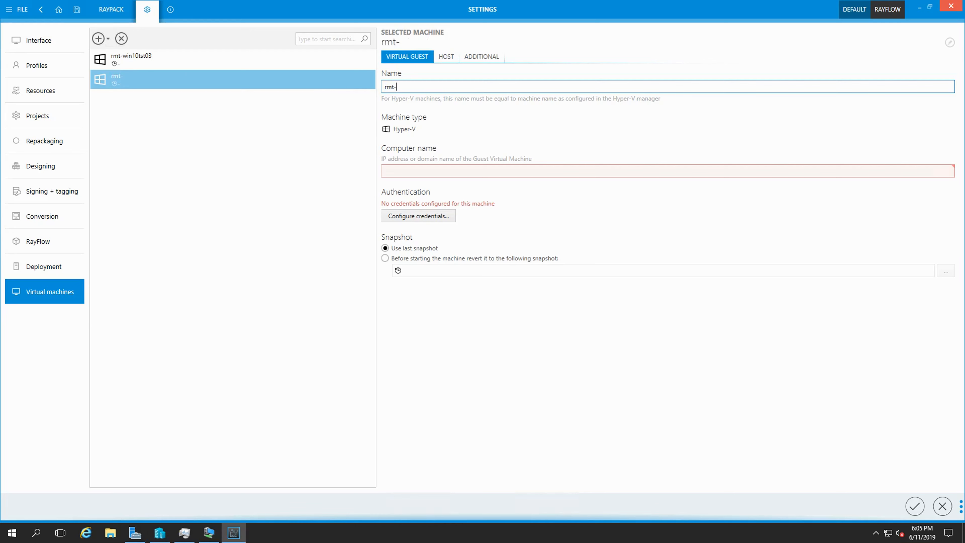
text(win10tst01)
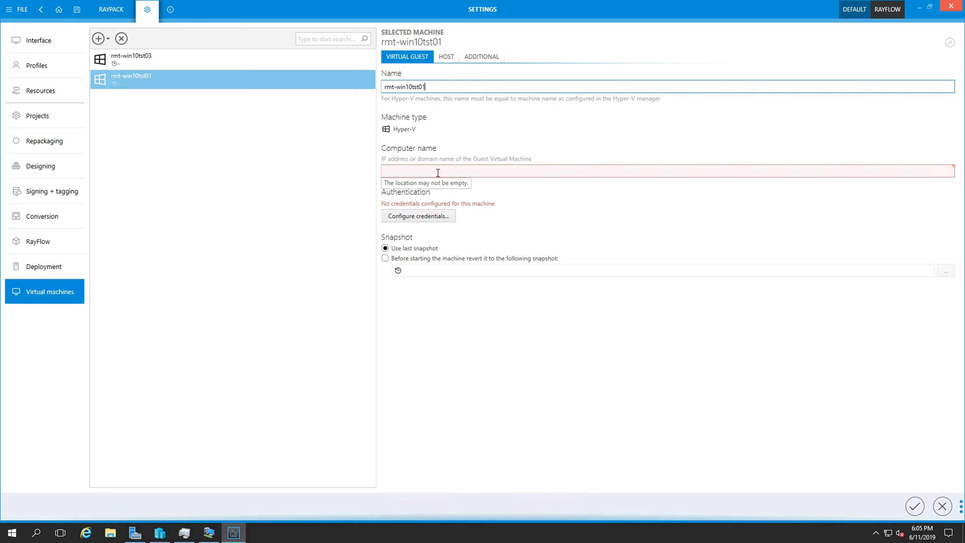
click(600, 169)
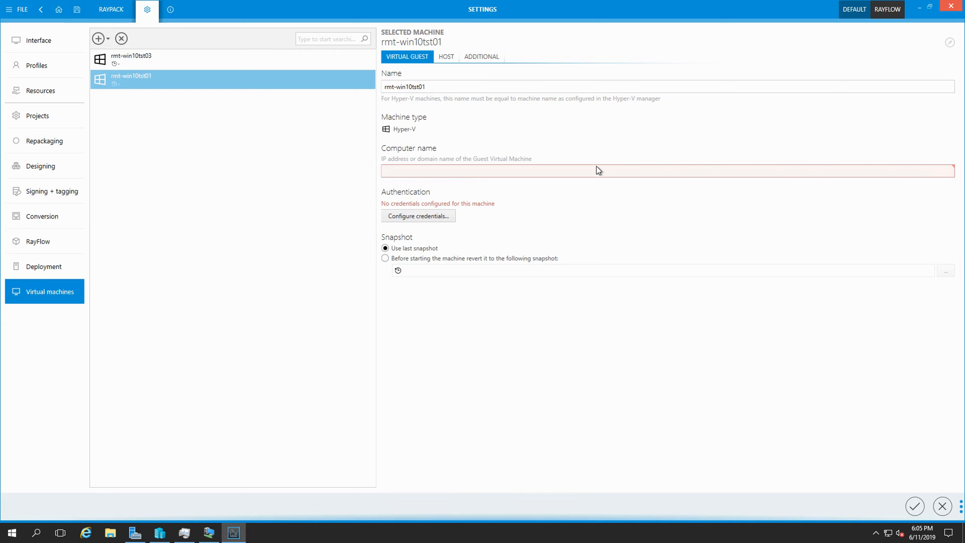
text(rmt-)
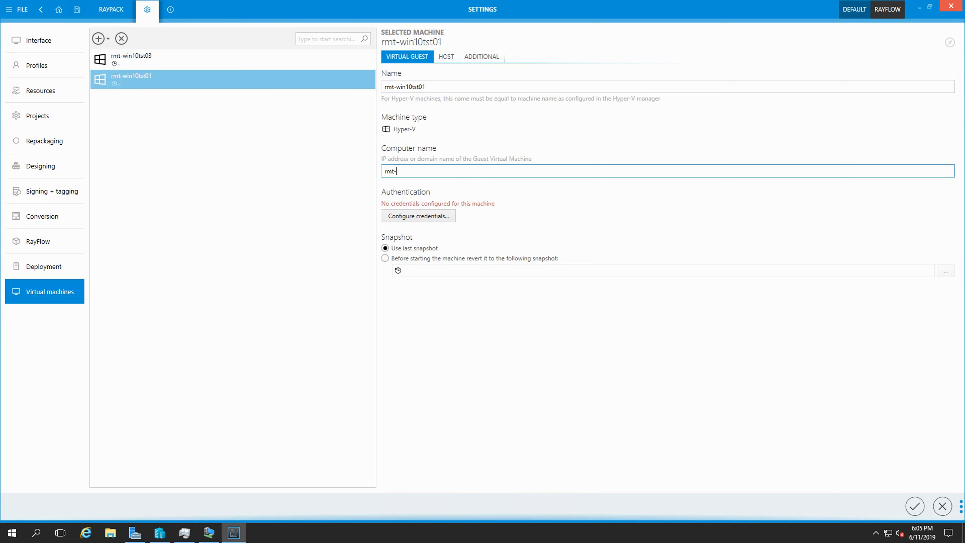
text(win10test)
key(BackSpace)
key(BackSpace)
key(BackSpace)
text(st01)
Configure the guest machine's credentials with the rmt domain account login and its password.
click(444, 221)
click(438, 239)
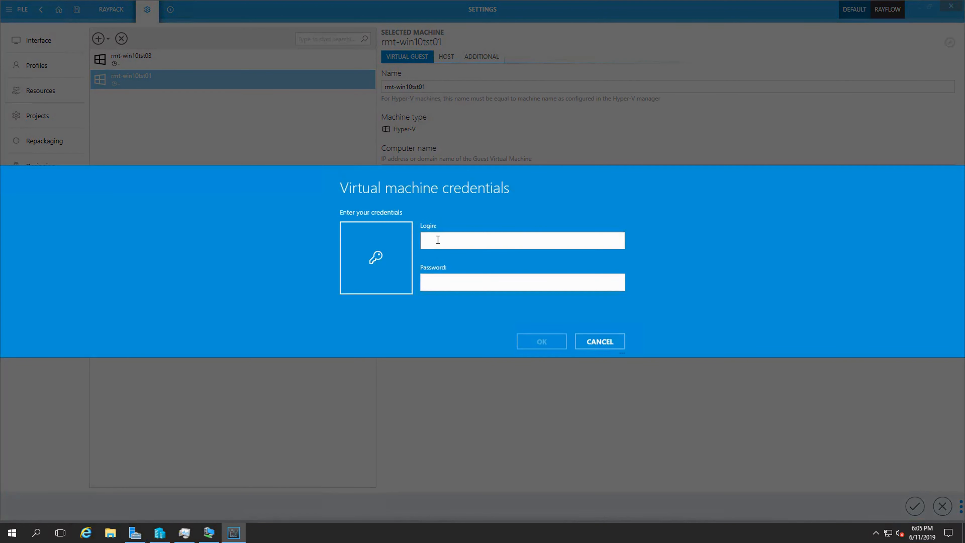
text(rmt\)
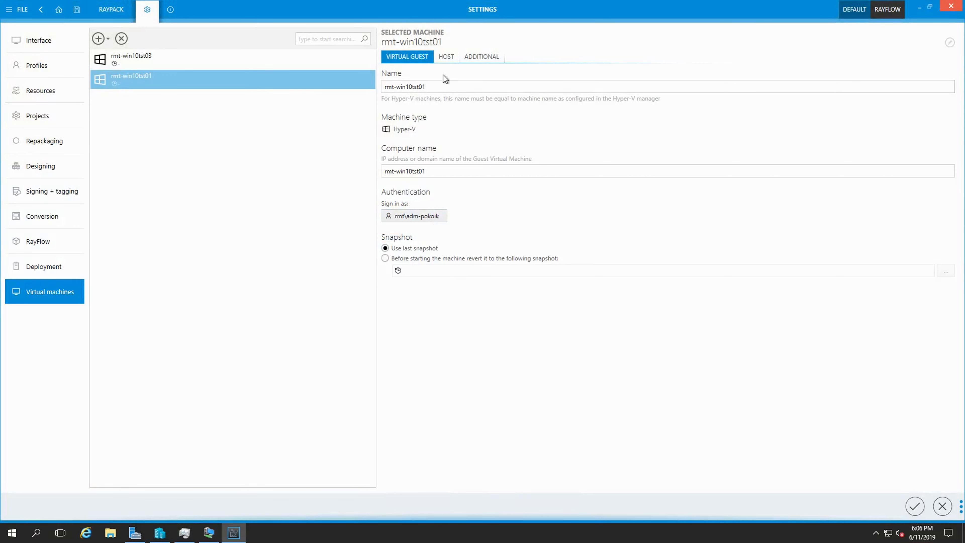
Set the machine's host address to rmt-hyperv01 and configure the host credentials with the domain account login and password.
click(446, 56)
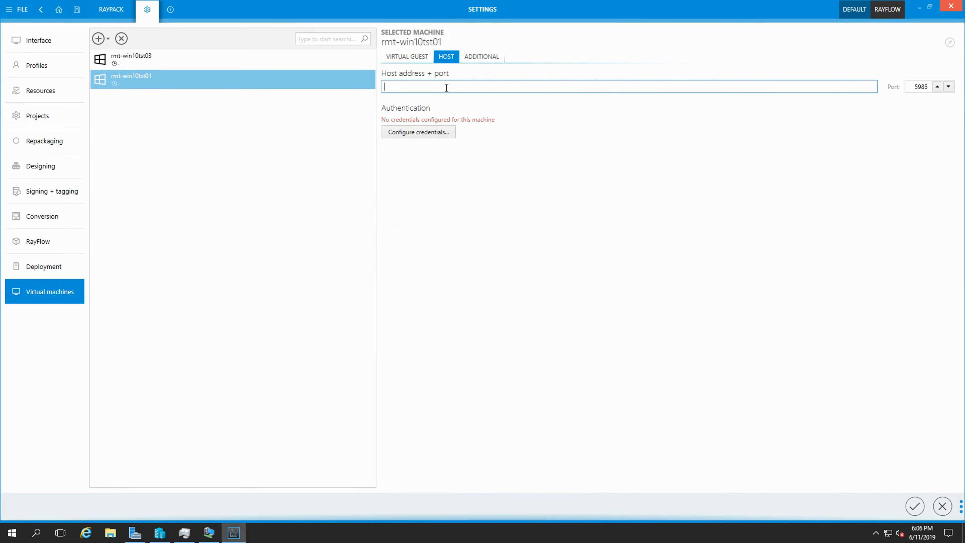
text(rmt-hyperv01)
click(431, 141)
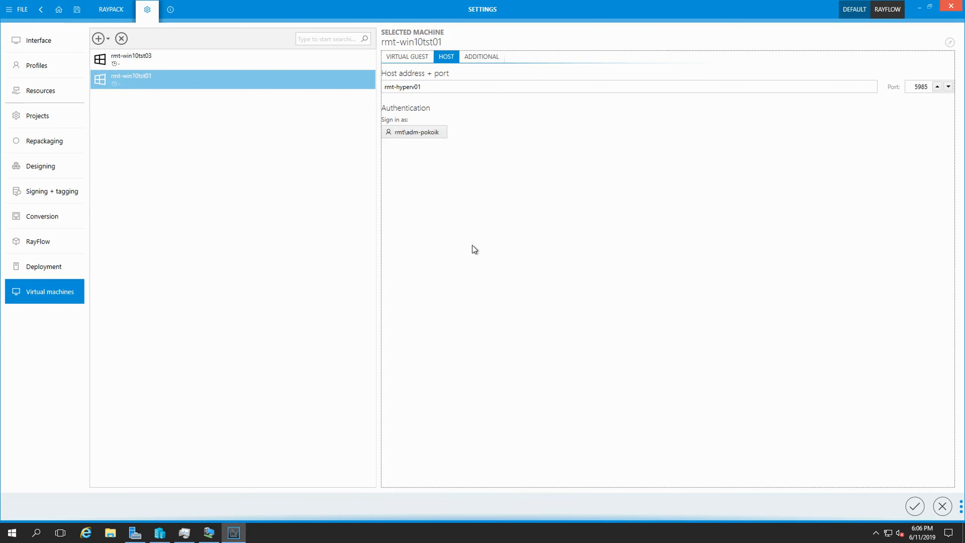
Set the guest to revert to a specified snapshot before starting, and view the available snapshots without choosing one.
click(413, 57)
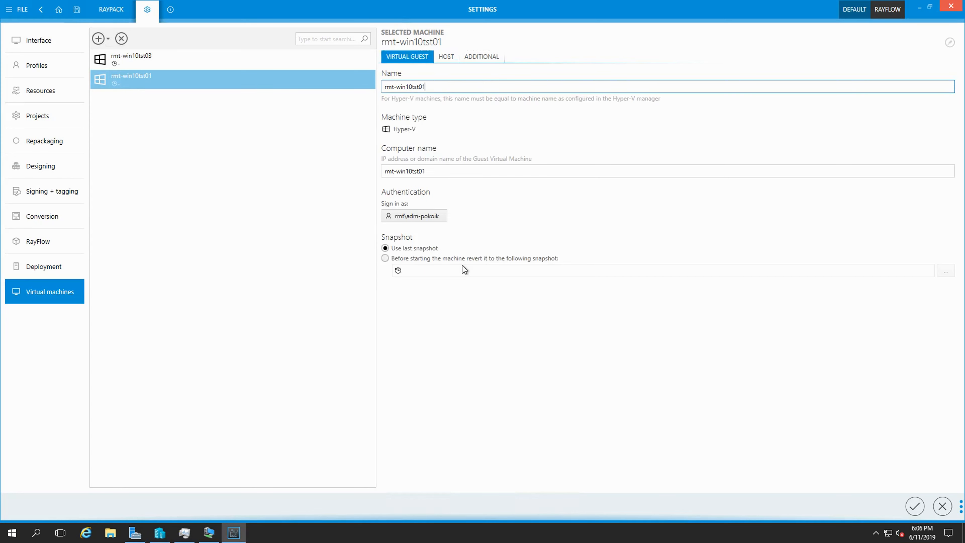
click(469, 260)
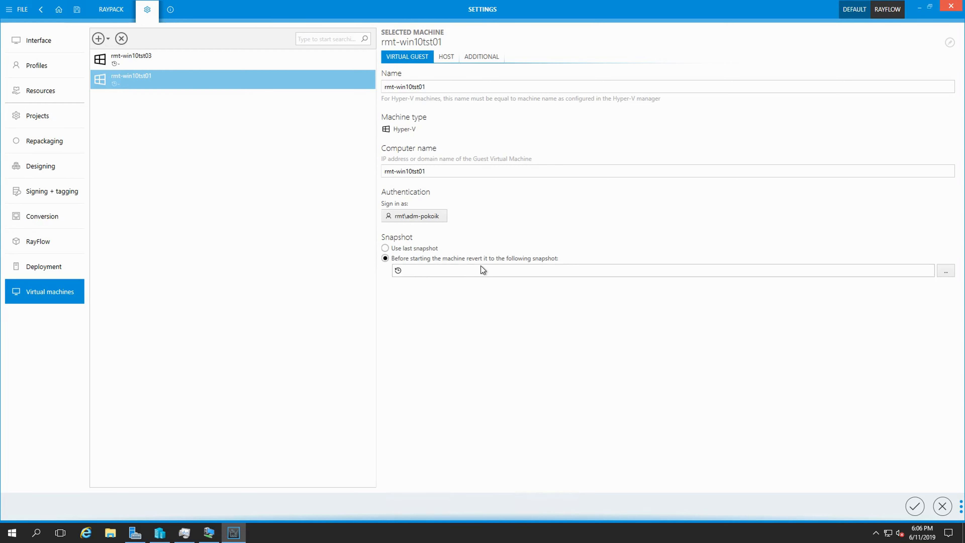
click(945, 272)
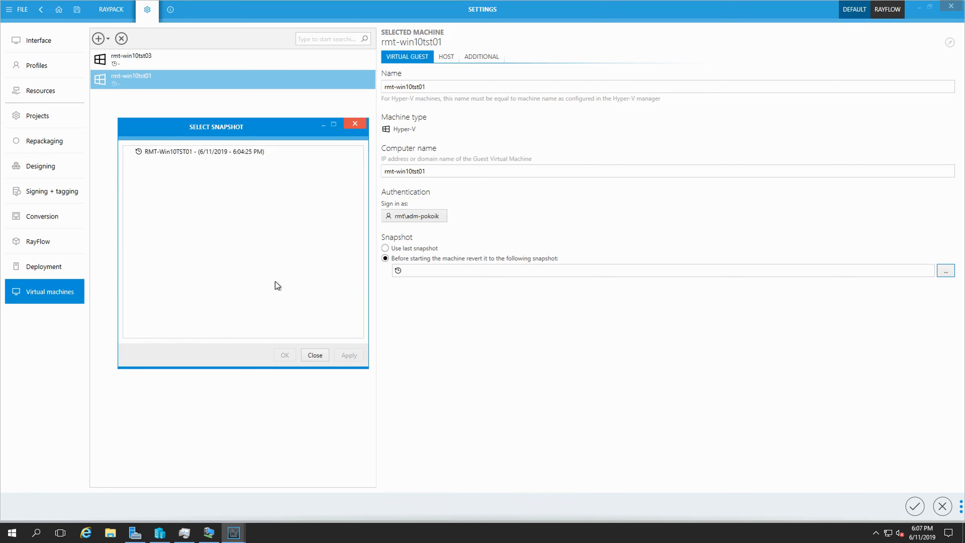
click(317, 355)
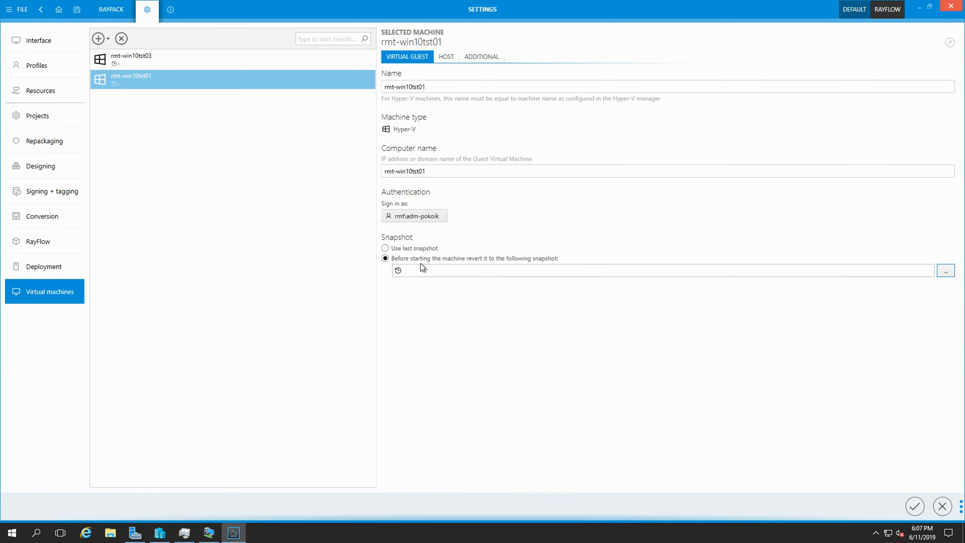
Set the rmt-win10tst01 guest to use its last snapshot and save the virtual machine settings.
click(419, 249)
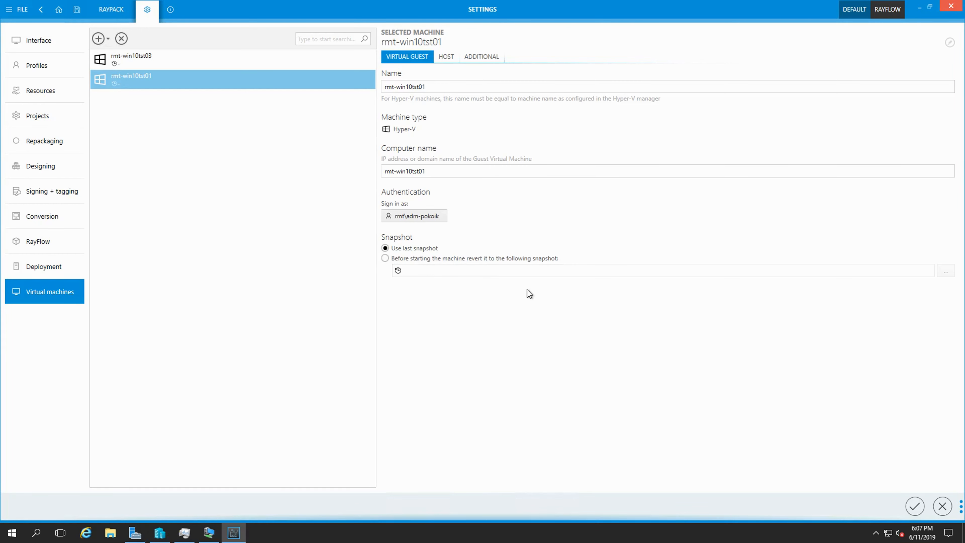
click(919, 514)
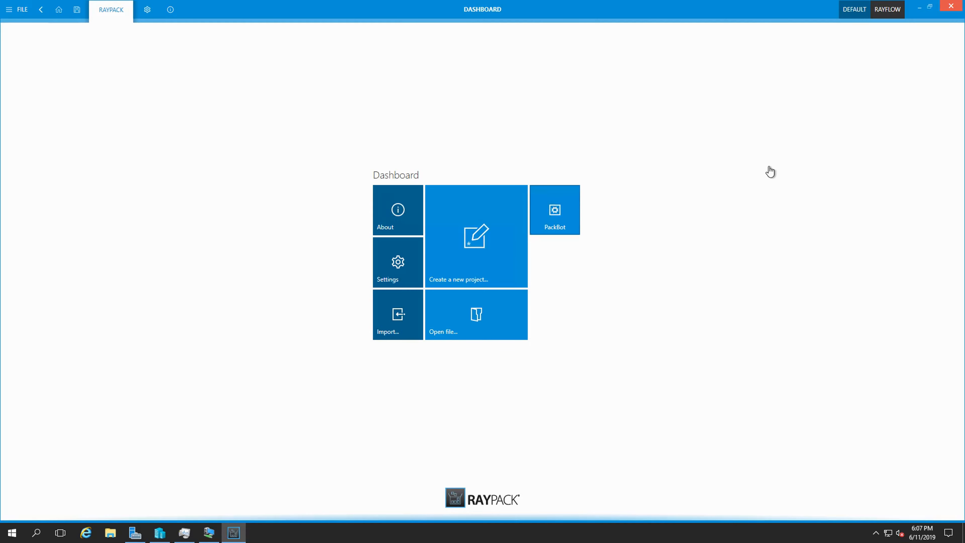
Start PackBot, add the FileZilla_3.41.1_win64-setup installer from Downloads as a package, and check its silent command line arguments.
drag(688, 59, 478, 65)
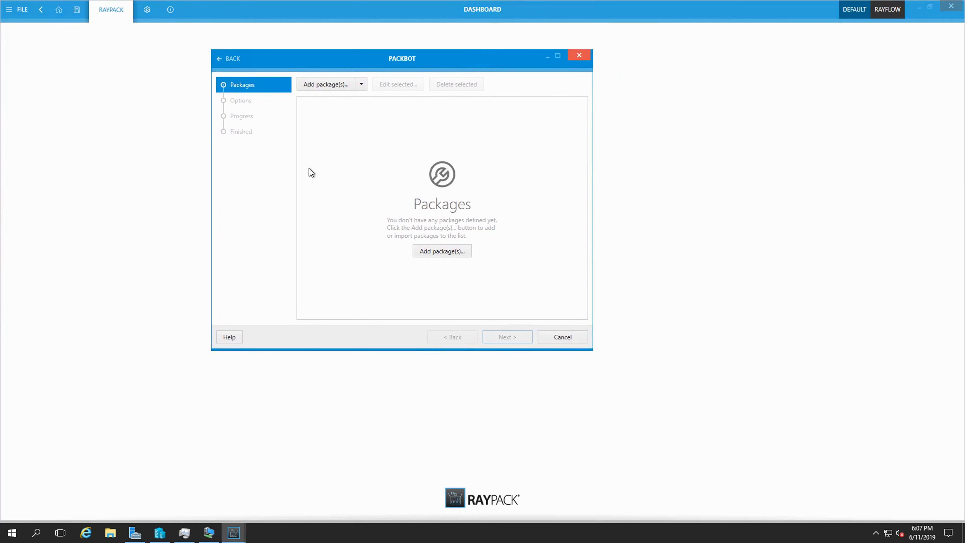
click(328, 82)
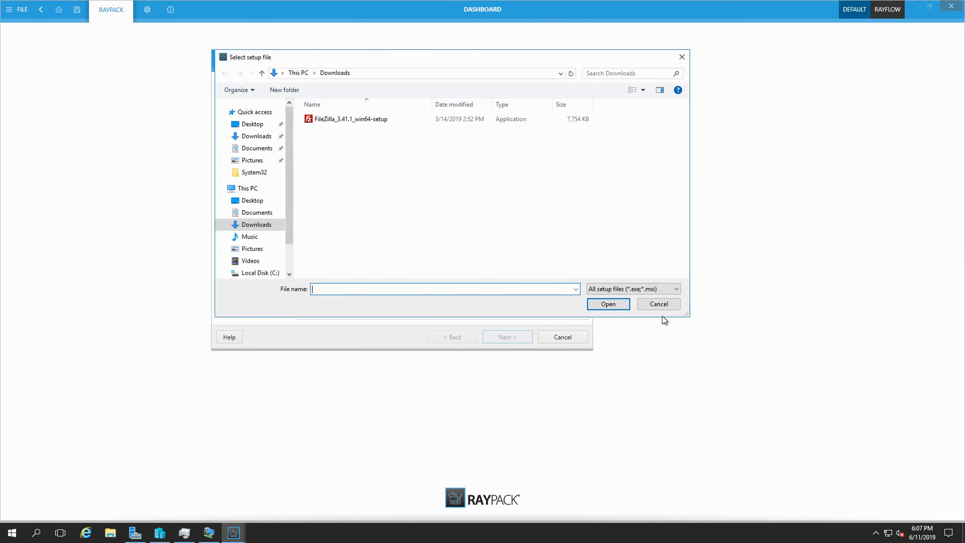
double_click(363, 120)
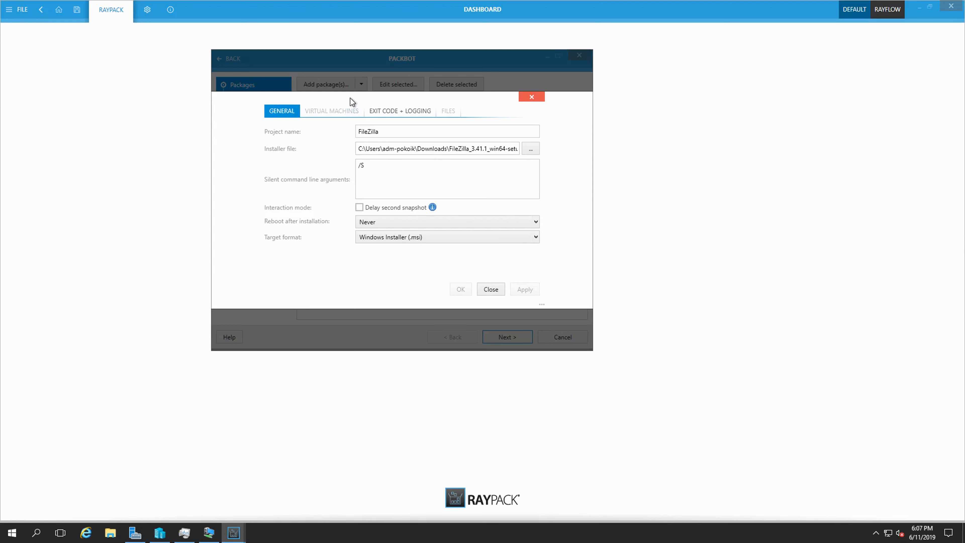
click(383, 166)
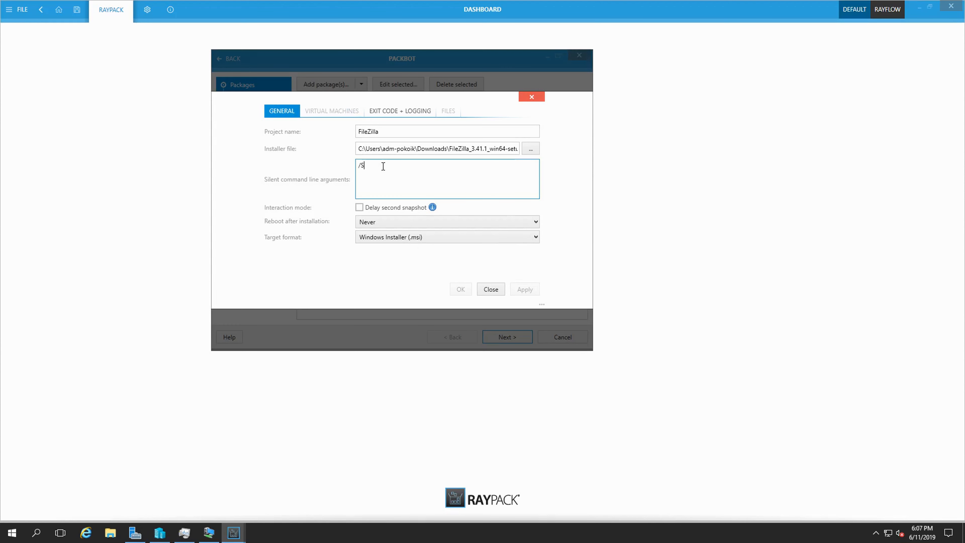
drag(380, 166, 323, 168)
Add rmt-win10tst01 to the FileZilla package's machine pool, review its exit code and snapshot delay options, and apply the package settings.
click(343, 110)
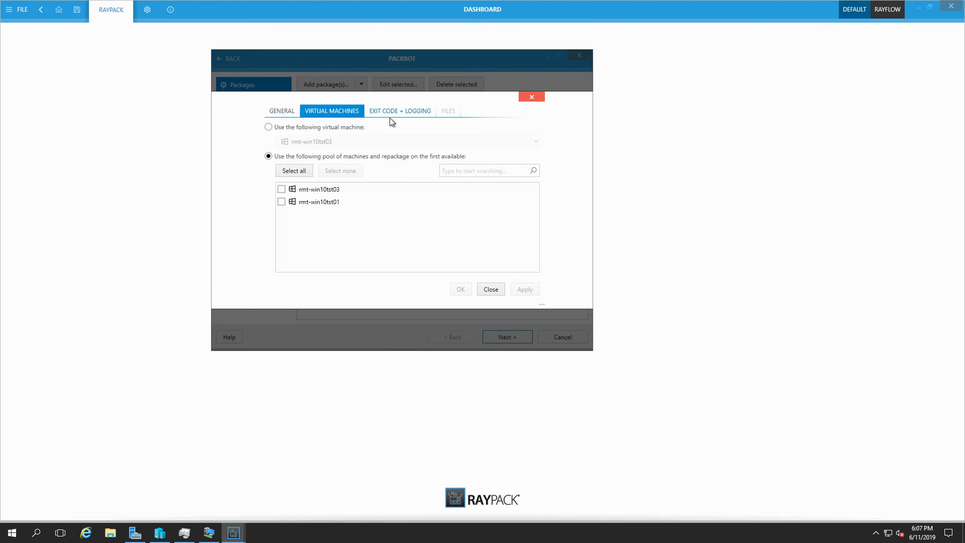
click(283, 204)
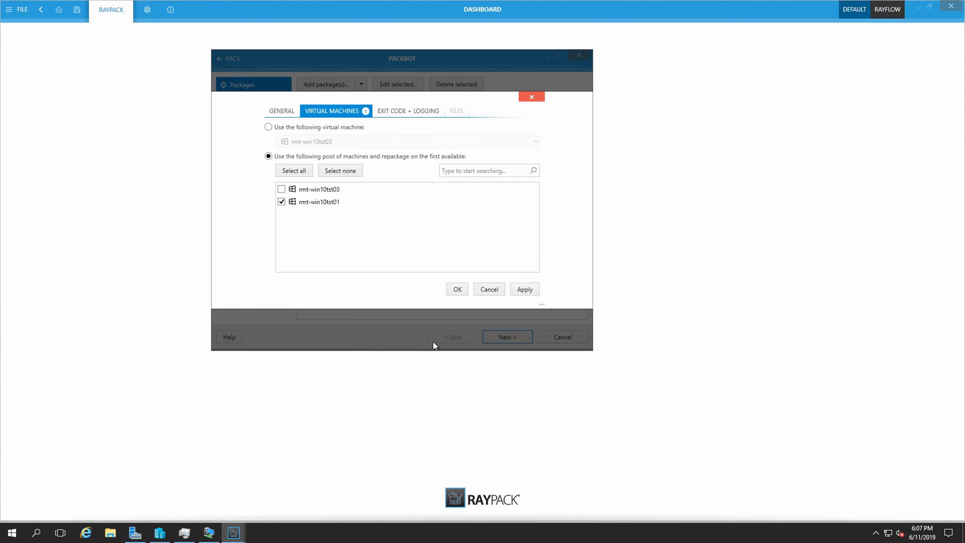
click(382, 112)
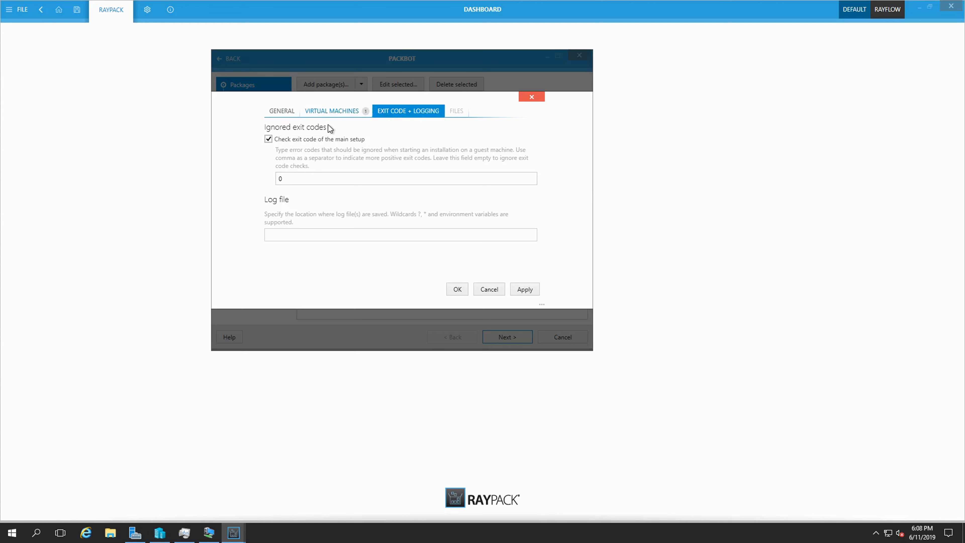
click(281, 114)
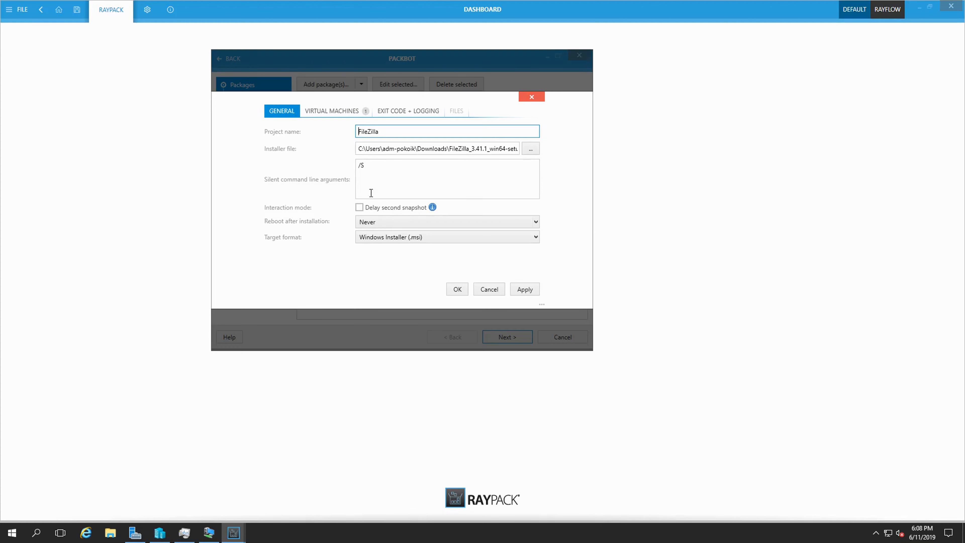
click(359, 208)
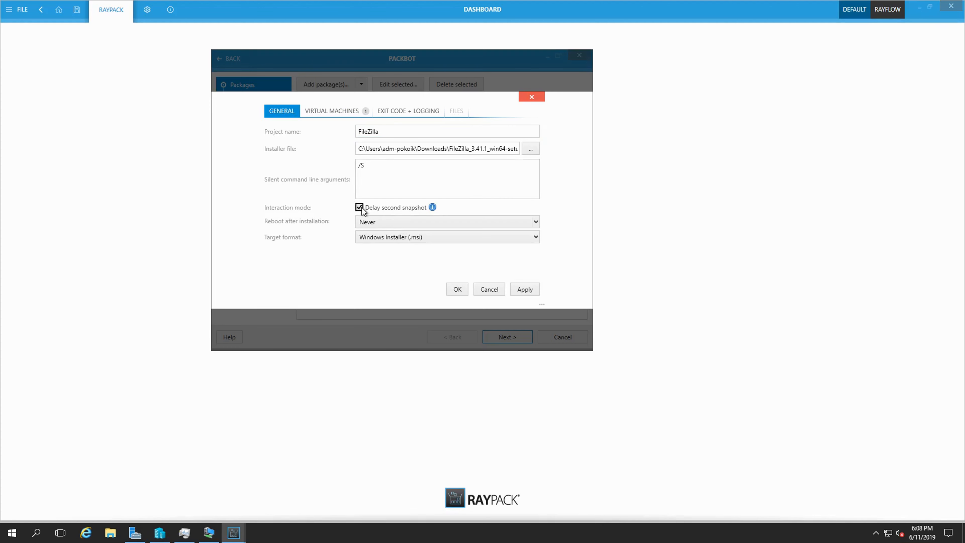
click(360, 207)
click(524, 290)
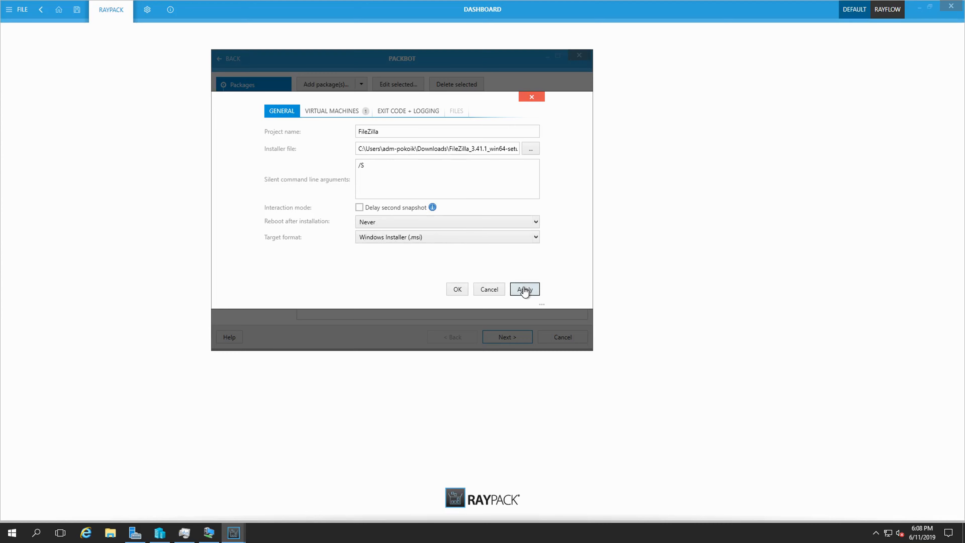
click(489, 292)
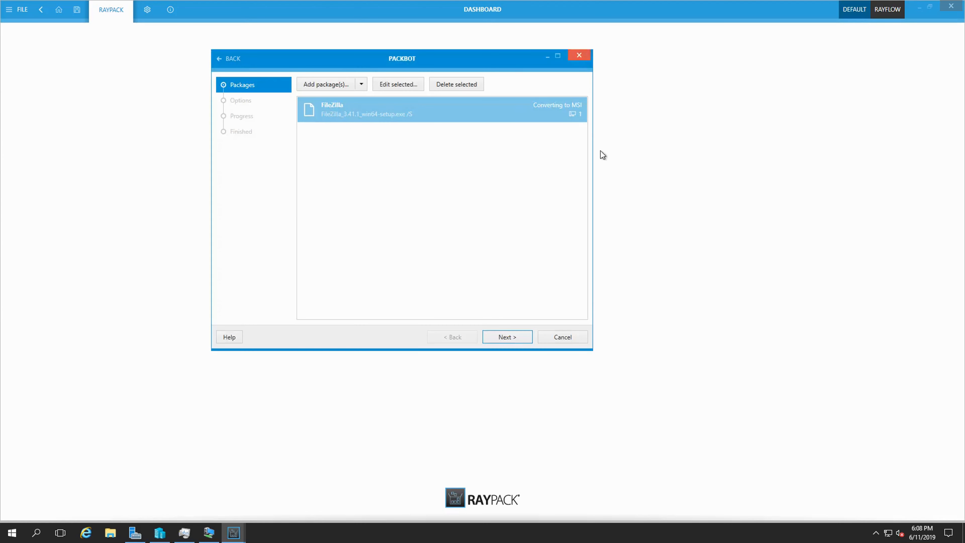
Review the PackBot output folder, scan options and exclusion lists, and start processing the FileZilla package.
click(506, 337)
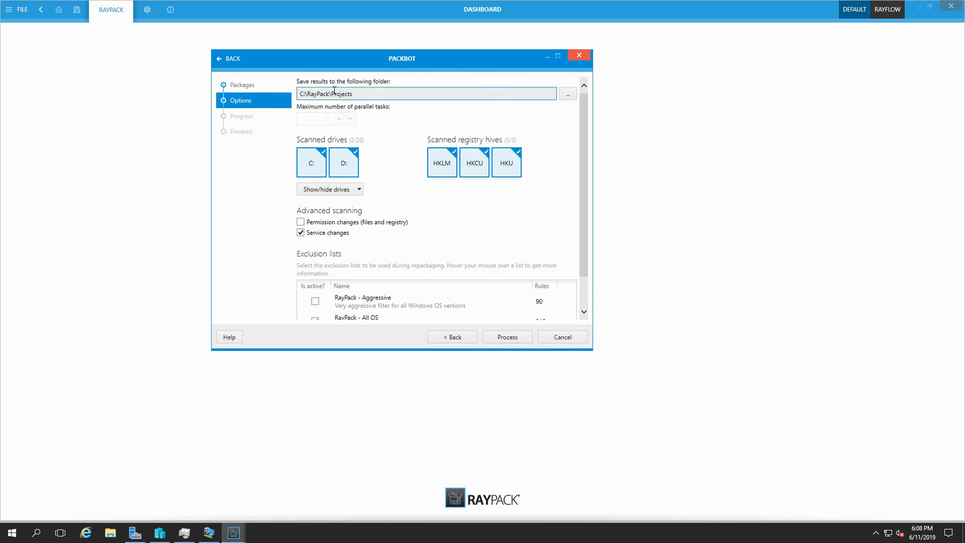
drag(372, 98, 298, 95)
drag(585, 224, 582, 255)
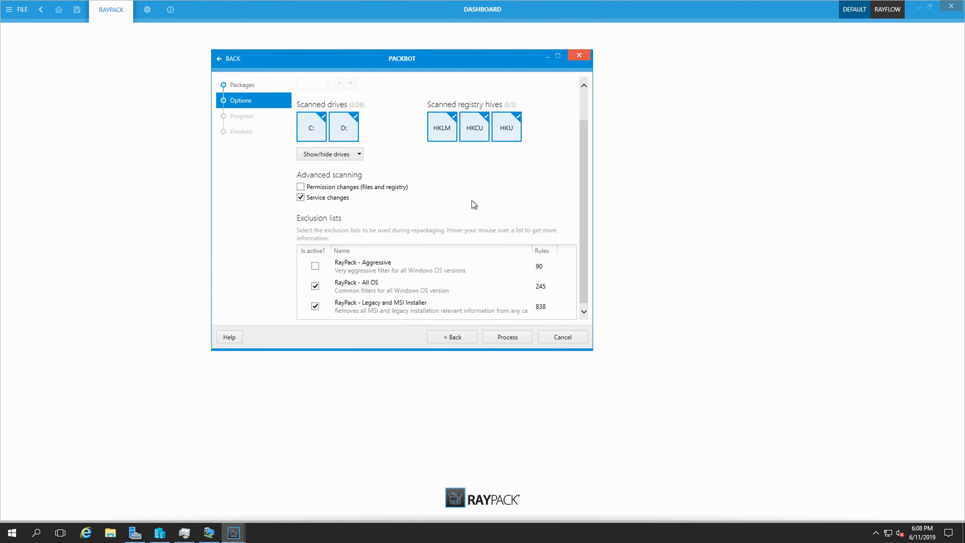
click(508, 338)
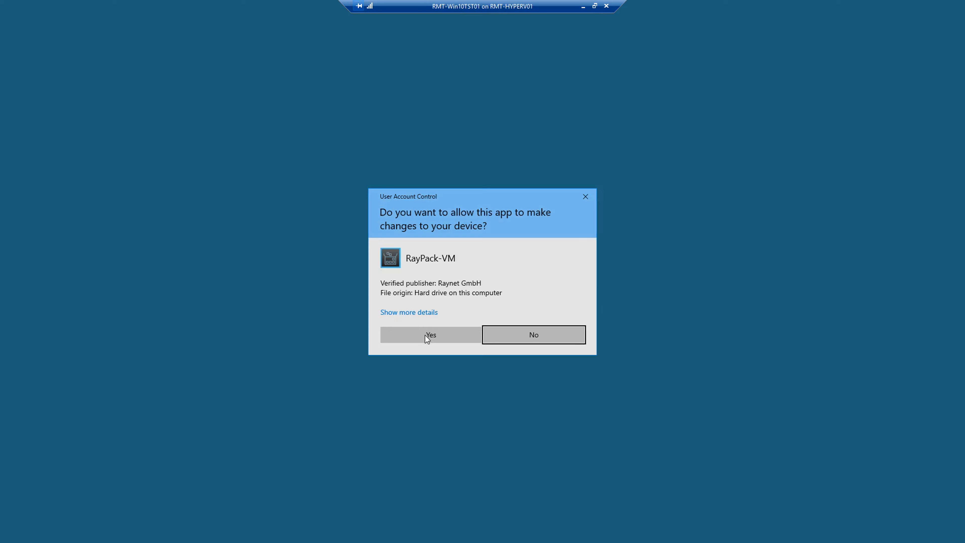
Allow RayPack-VM to make changes on the guest machine and finish the PackBot wizard once the conversion completes.
click(442, 316)
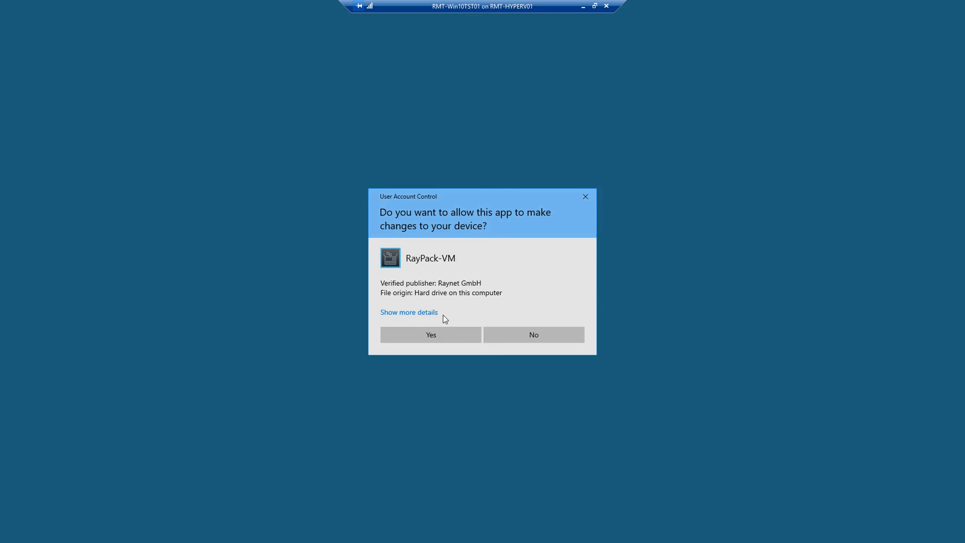
click(437, 335)
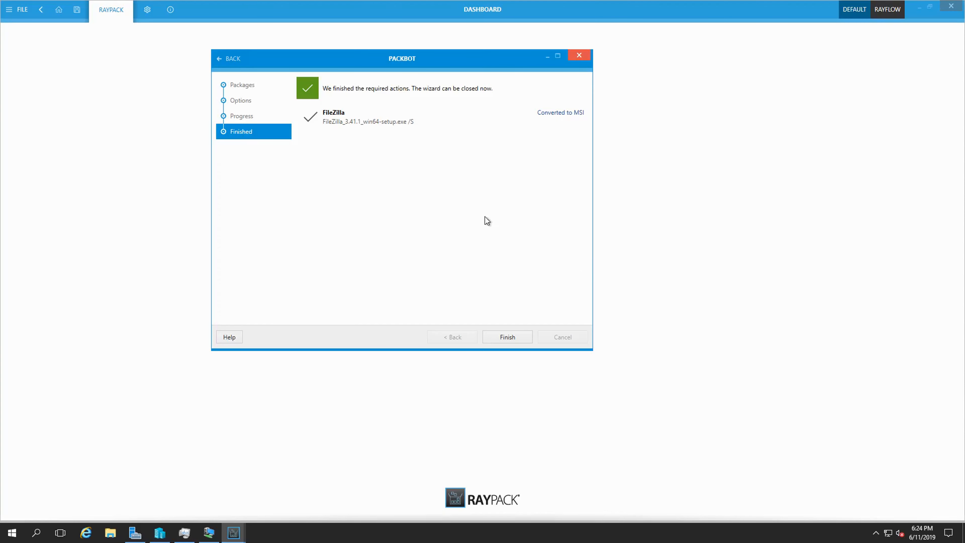
click(509, 338)
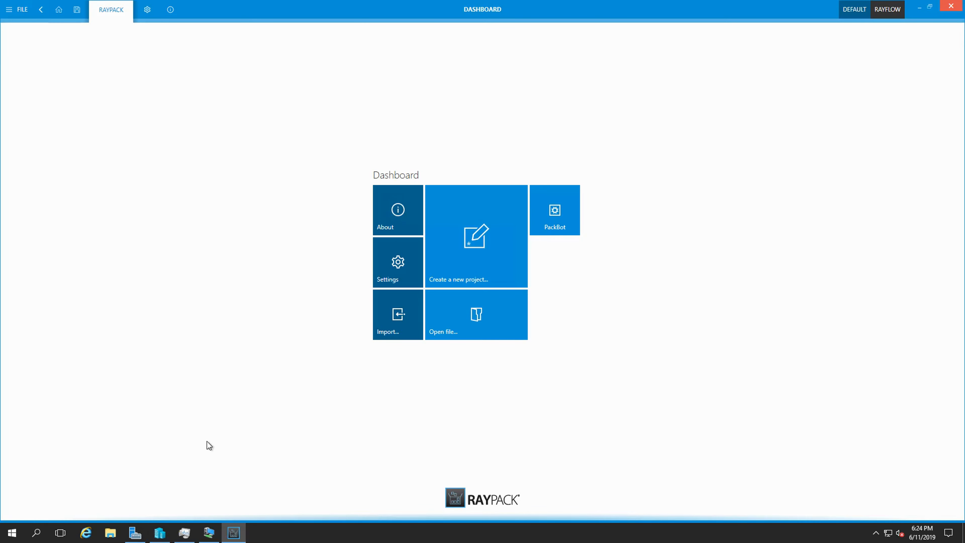
In File Explorer, browse to C:\RayPack\Projects\FileZilla and examine the generated FileZilla package's file type.
click(112, 531)
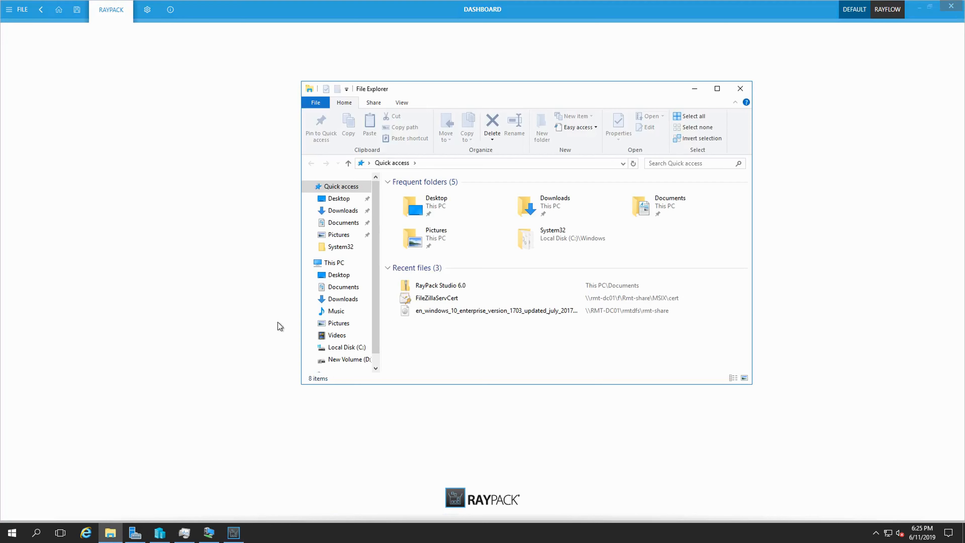
click(342, 263)
click(470, 300)
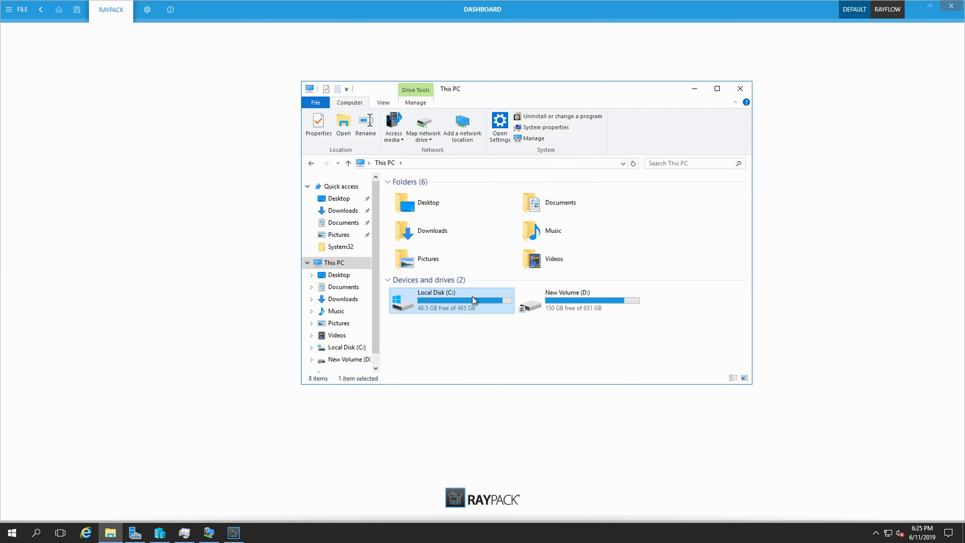
double_click(470, 301)
double_click(421, 246)
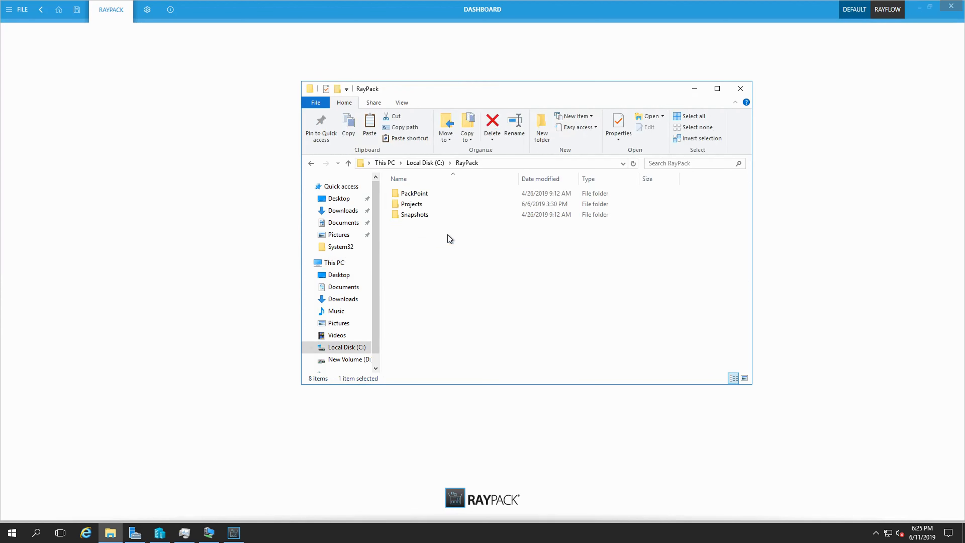
click(442, 204)
double_click(442, 204)
double_click(443, 193)
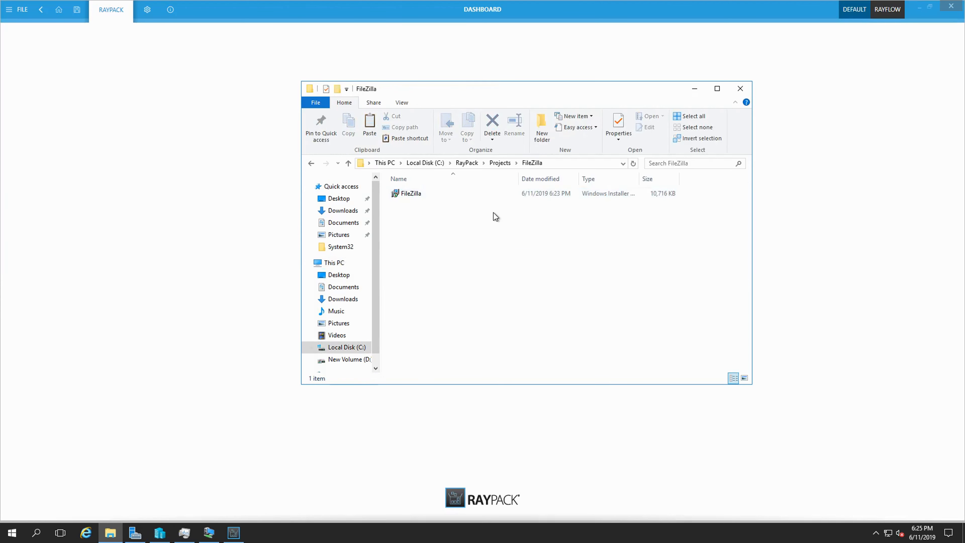
click(473, 197)
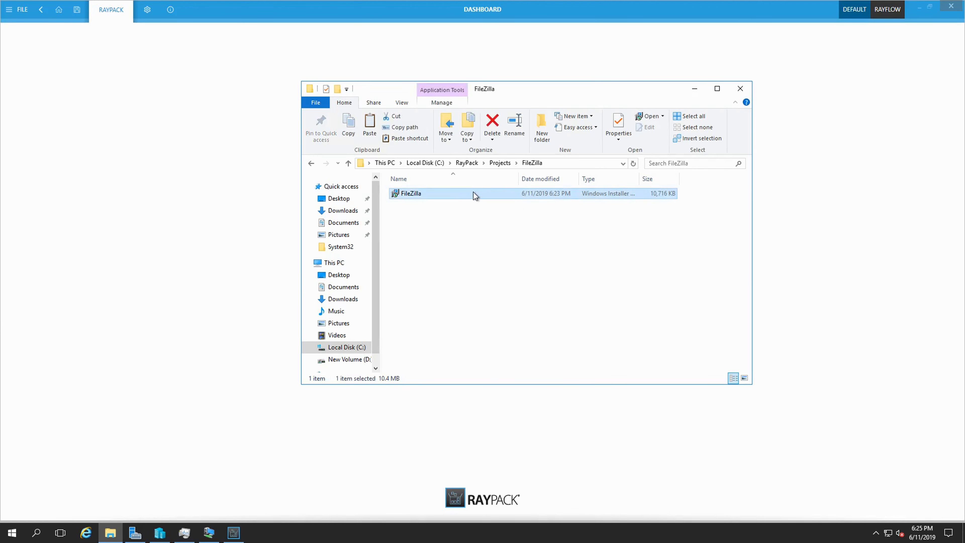
double_click(641, 180)
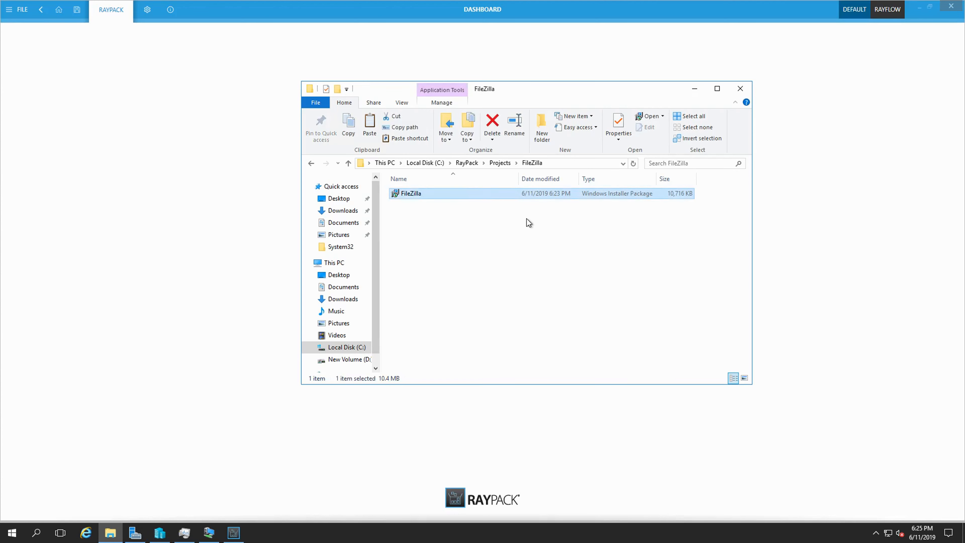